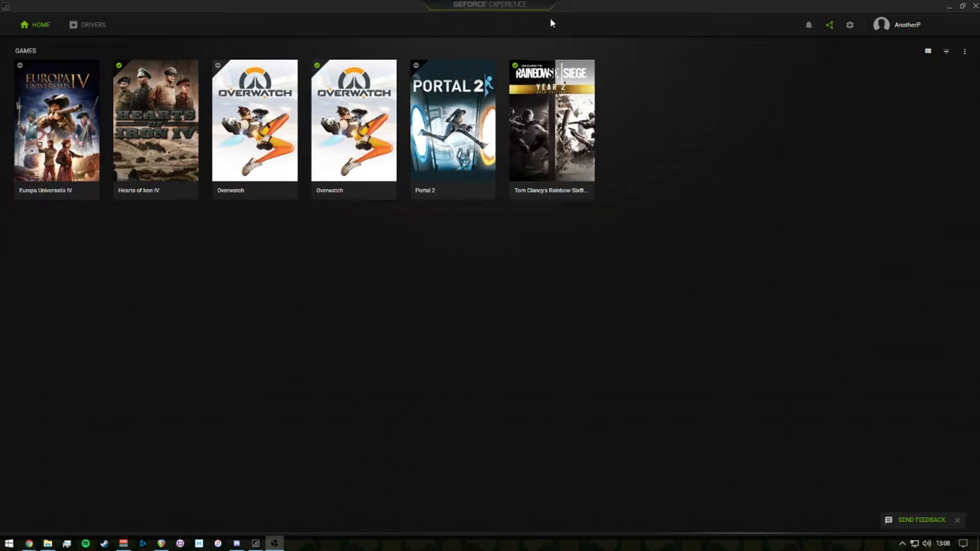
Check the available and installed graphics driver versions, and return to the games overview.
{"action": "left_click", "coordinate": [89, 28]}
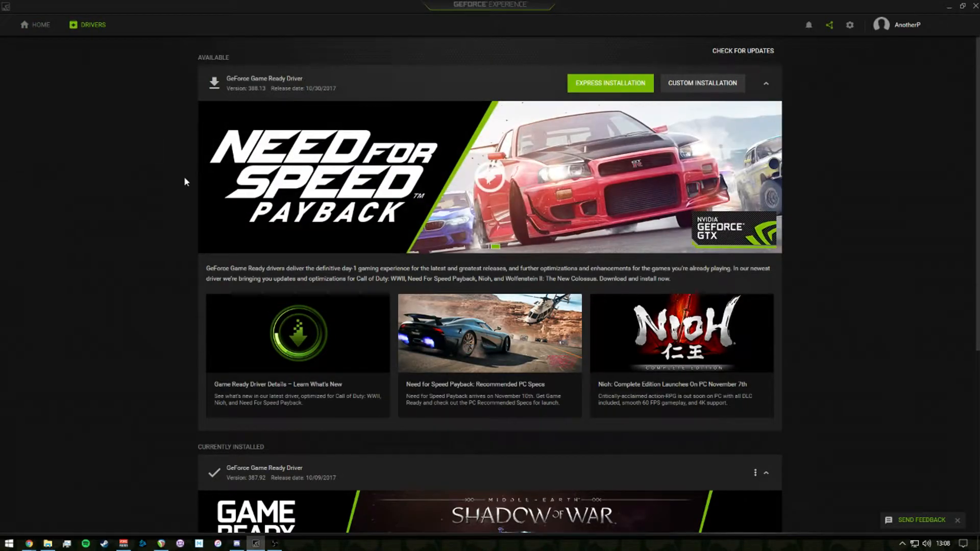
{"action": "left_click", "coordinate": [40, 26]}
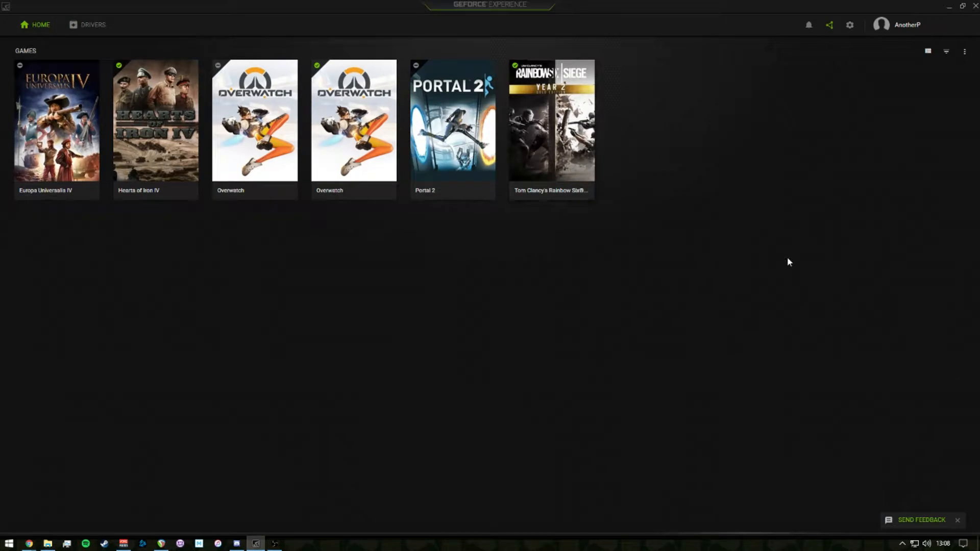
Open the in-game overlay's settings and review the recordings' temporary files and videos folders.
{"action": "left_click", "coordinate": [828, 29]}
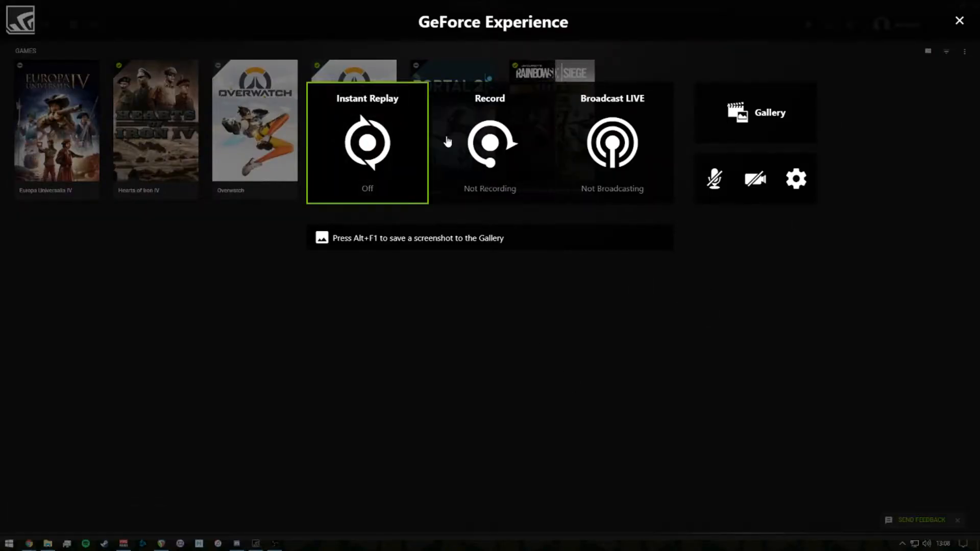
{"action": "left_click", "coordinate": [811, 202]}
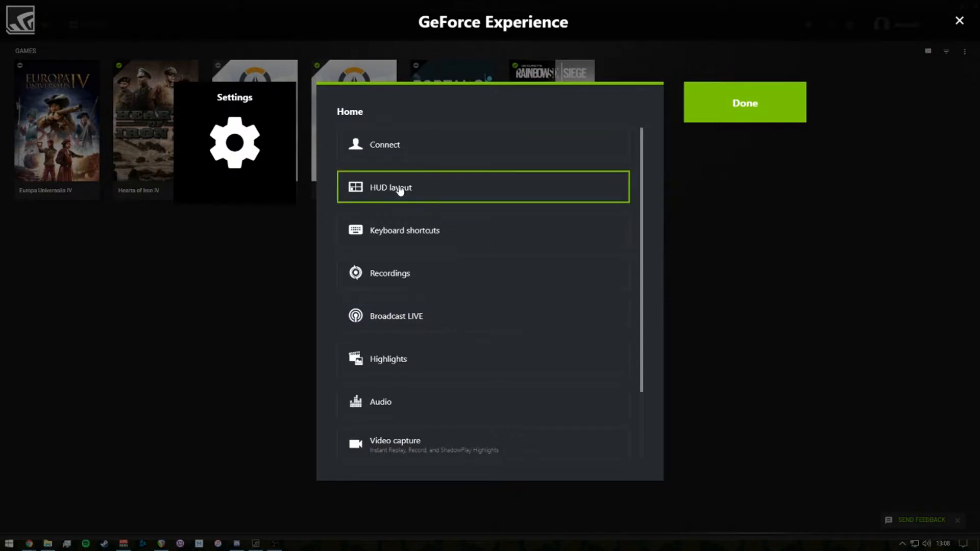
{"action": "left_click", "coordinate": [420, 275]}
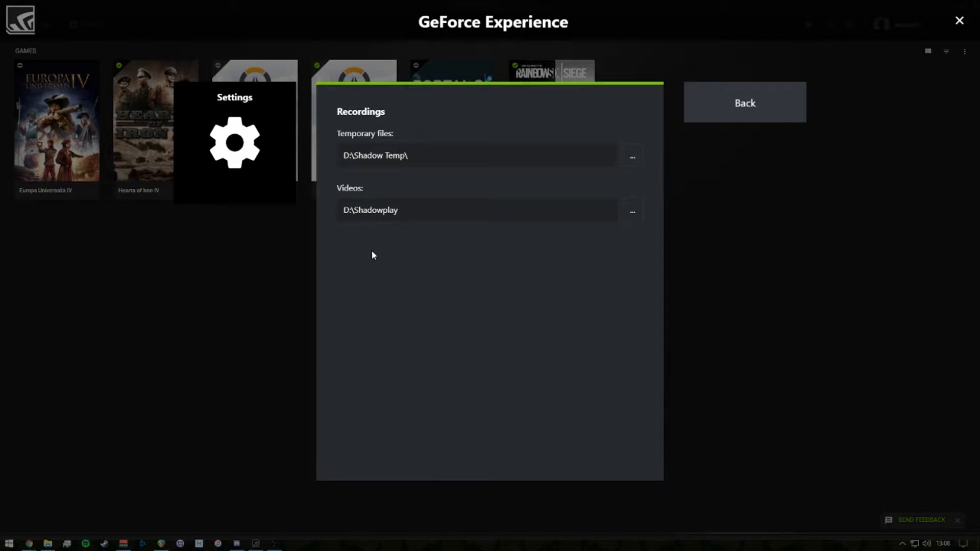
{"action": "left_click", "coordinate": [754, 115]}
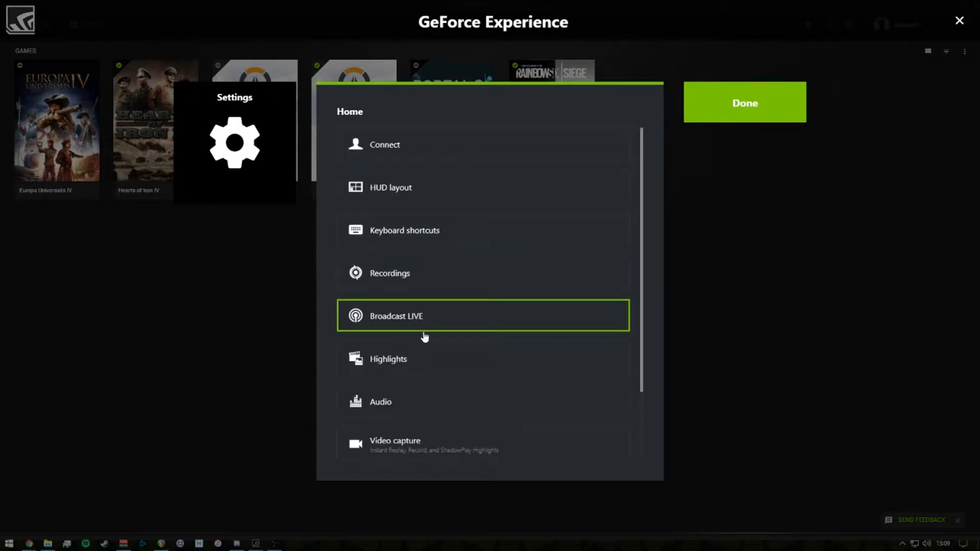
Review the overlay's keyboard shortcuts for the general, capture, record and broadcast functions.
{"action": "left_click", "coordinate": [391, 227]}
{"action": "scroll", "coordinate": [516, 303], "scroll_direction": "down", "scroll_amount": 1}
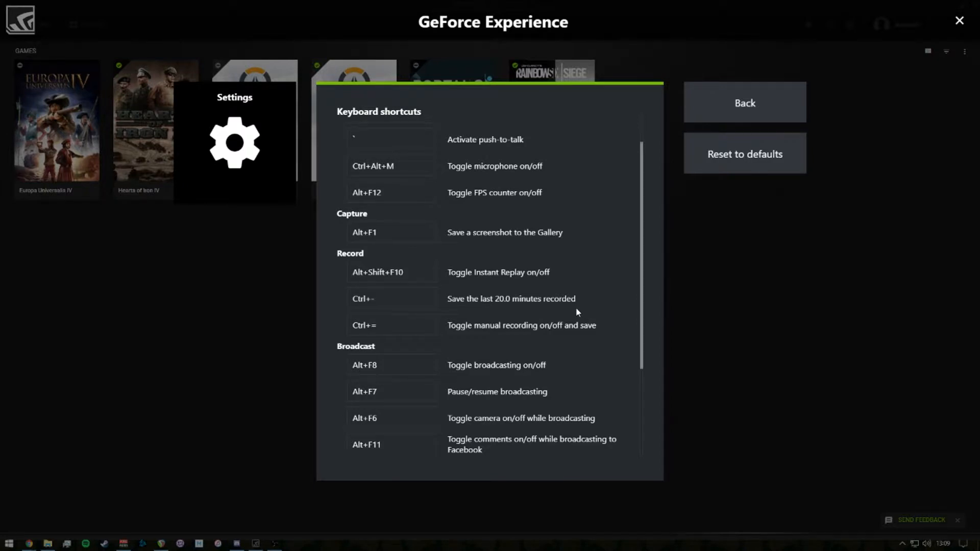
{"action": "scroll", "coordinate": [577, 310], "scroll_direction": "up", "scroll_amount": 1}
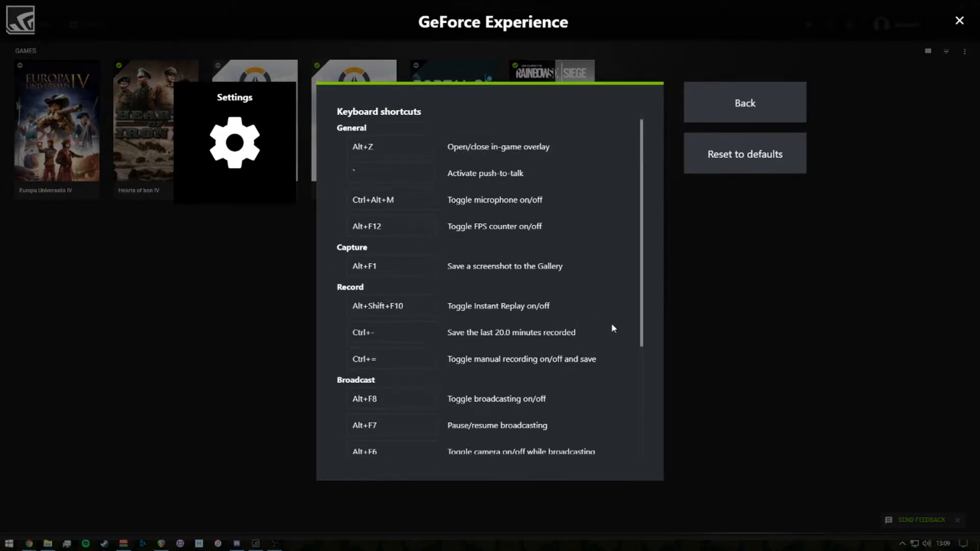
{"action": "left_click", "coordinate": [733, 109]}
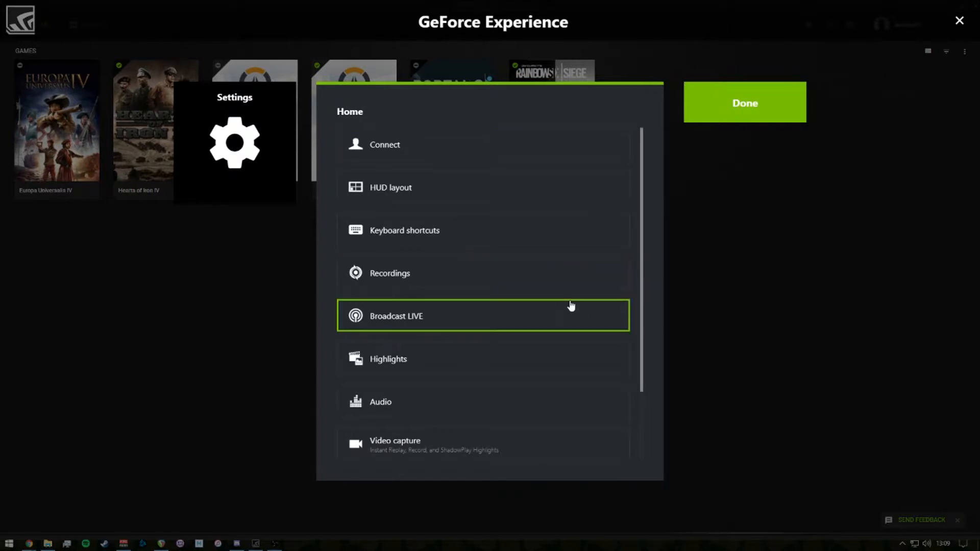
Review the Highlights settings, including automatic capture, the temporary files folder and the maximum disk space.
{"action": "scroll", "coordinate": [547, 346], "scroll_direction": "down", "scroll_amount": 2}
{"action": "left_click", "coordinate": [464, 293]}
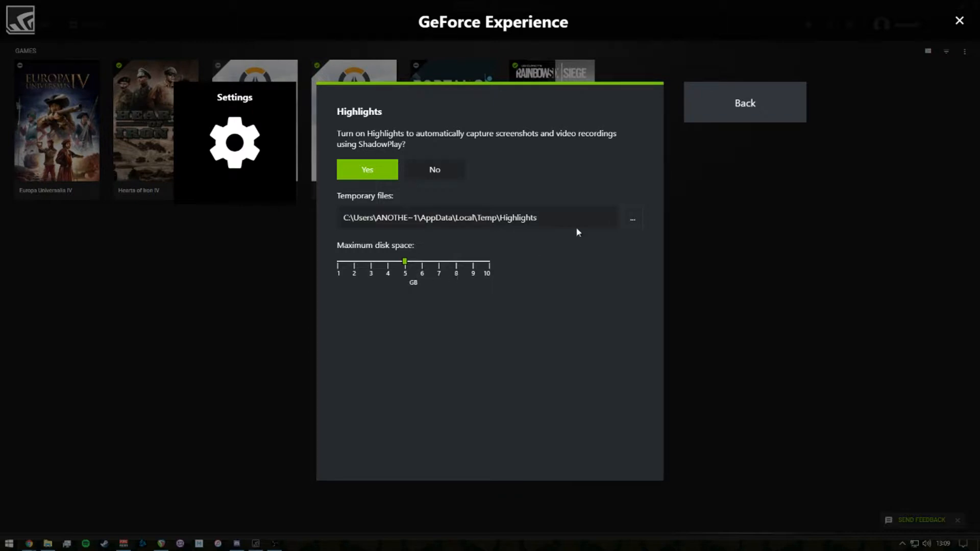
{"action": "left_click", "coordinate": [755, 116]}
Set the video capture resolution to 1080p HD, the frame rate to 60 FPS and the bit rate to 50 Mbps.
{"action": "scroll", "coordinate": [481, 371], "scroll_direction": "down", "scroll_amount": 2}
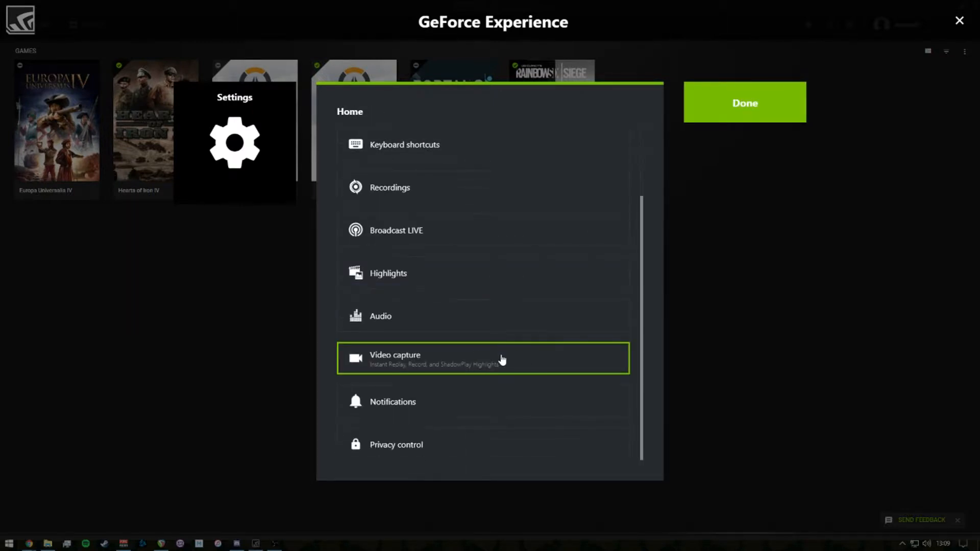
{"action": "left_click", "coordinate": [411, 363]}
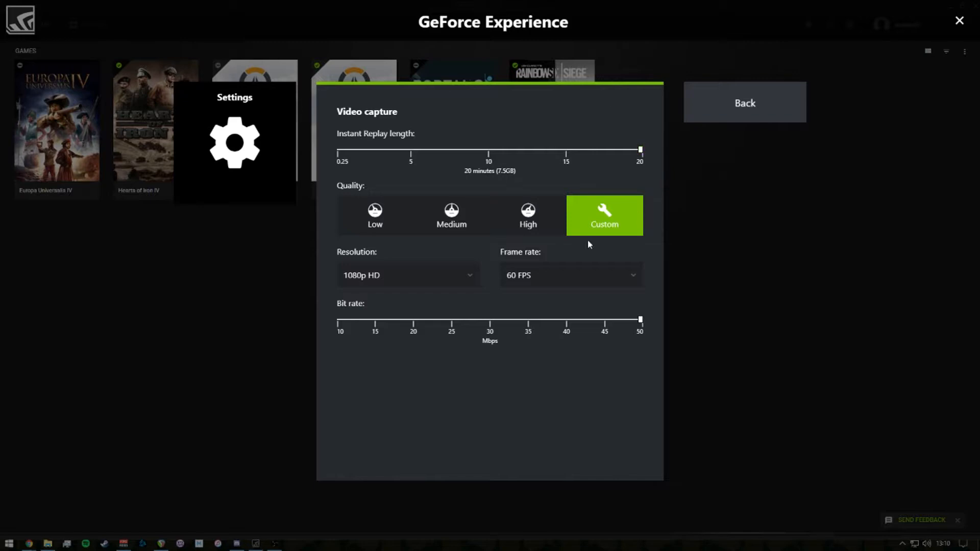
{"action": "left_click", "coordinate": [392, 278]}
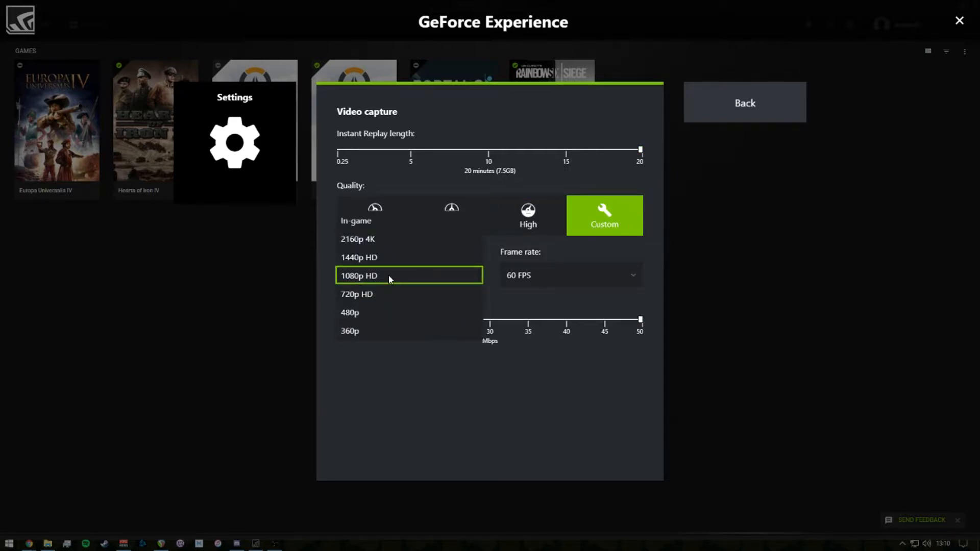
{"action": "left_click", "coordinate": [390, 278]}
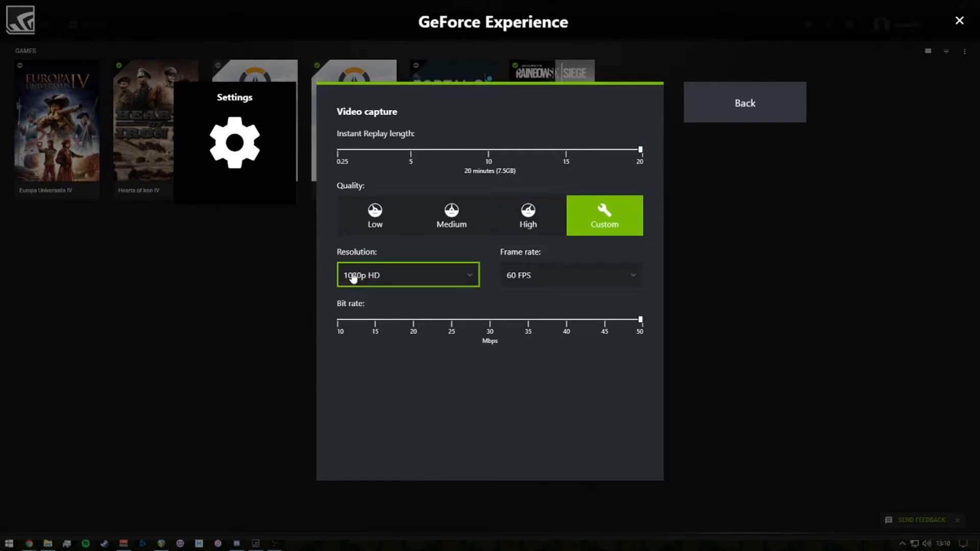
{"action": "left_click", "coordinate": [353, 278]}
{"action": "left_click", "coordinate": [352, 278]}
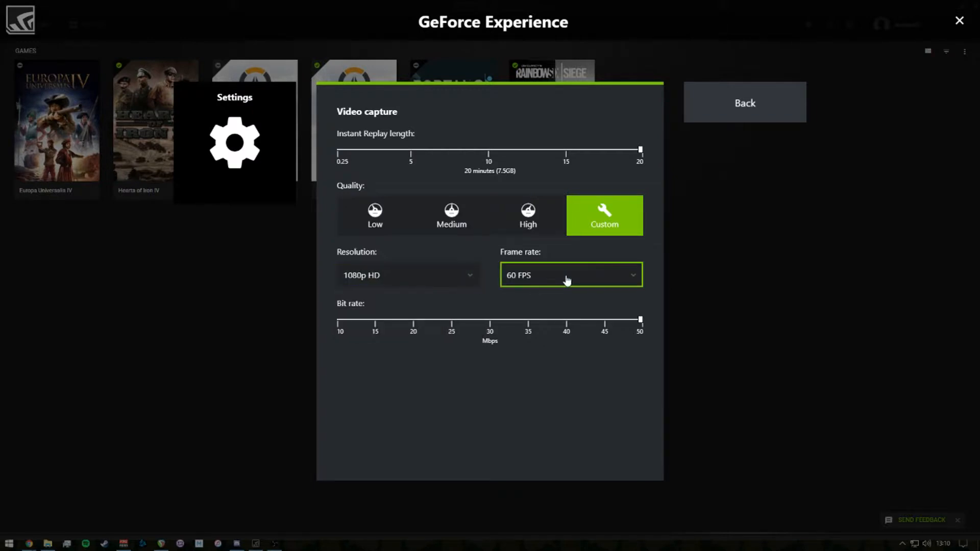
{"action": "left_click", "coordinate": [564, 277]}
{"action": "left_click", "coordinate": [564, 277]}
{"action": "left_click_drag", "start_coordinate": [641, 320], "coordinate": [679, 325]}
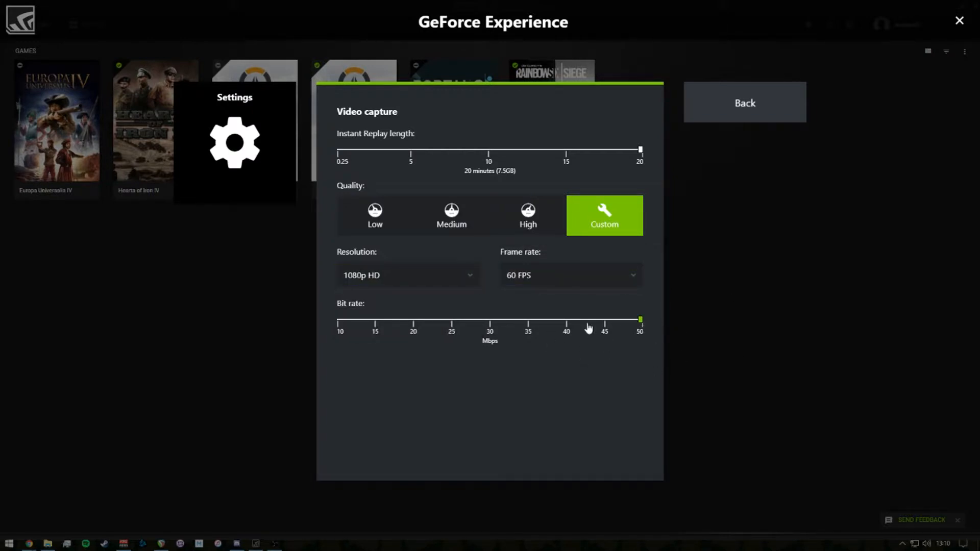
{"action": "left_click", "coordinate": [749, 101]}
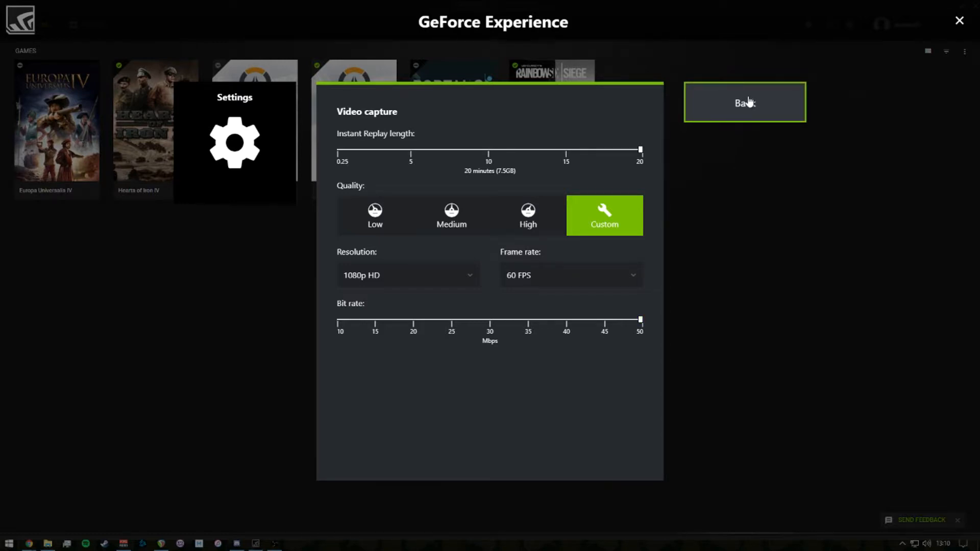
{"action": "left_click", "coordinate": [749, 102]}
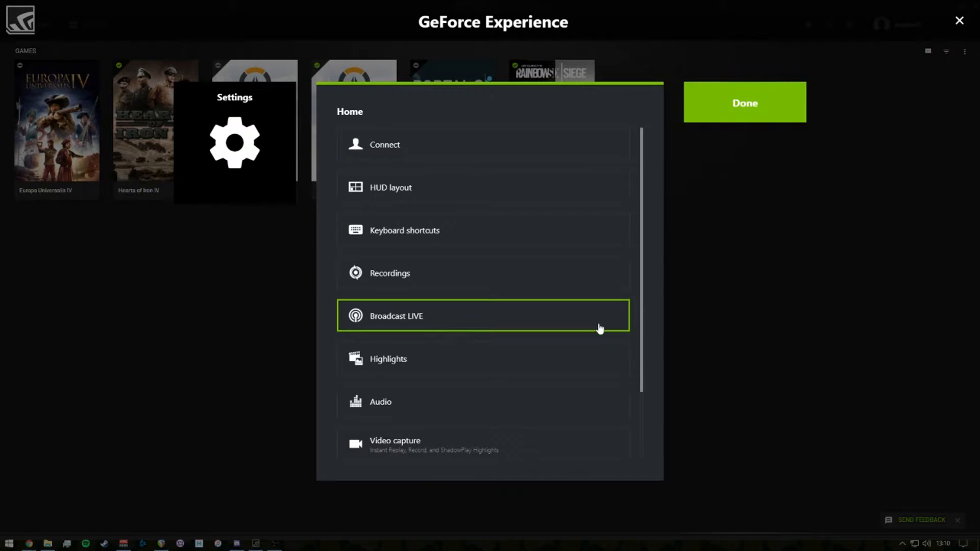
Choose VoiceMeeter Aux Output (VB-Audio VoiceMeeter AUX VAIO) as the microphone source in the audio settings, and finish the overlay settings.
{"action": "scroll", "coordinate": [601, 330], "scroll_direction": "down", "scroll_amount": 2}
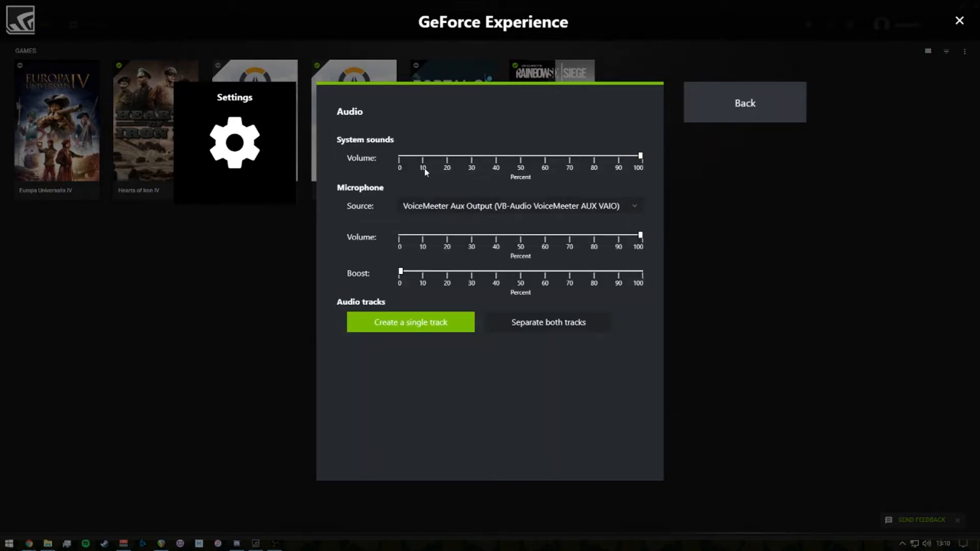
{"action": "left_click", "coordinate": [507, 206]}
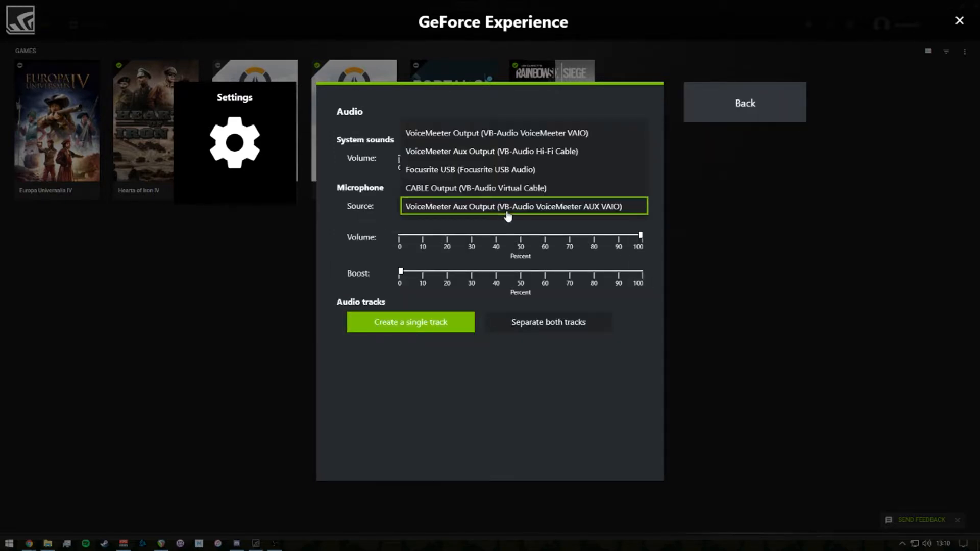
{"action": "left_click", "coordinate": [507, 206]}
{"action": "left_click", "coordinate": [507, 206]}
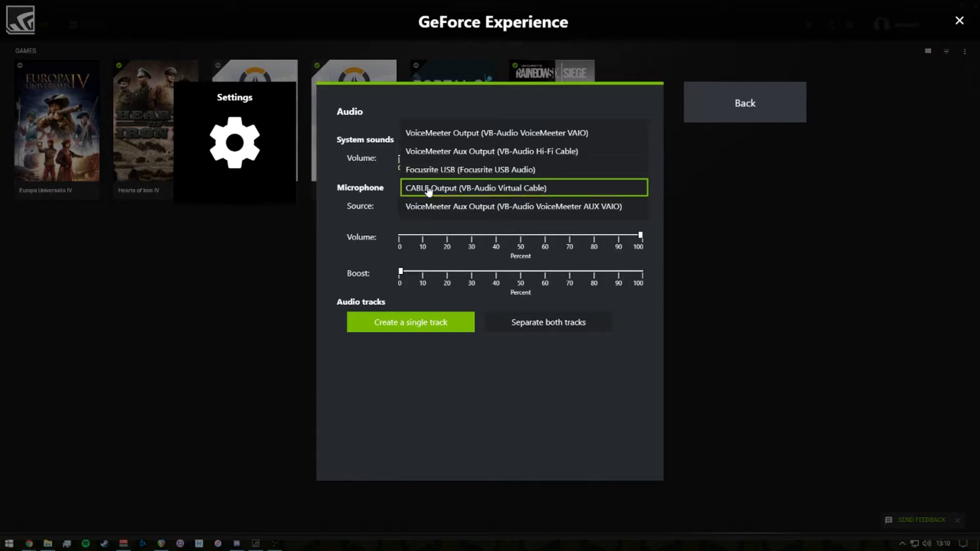
{"action": "left_click", "coordinate": [331, 234]}
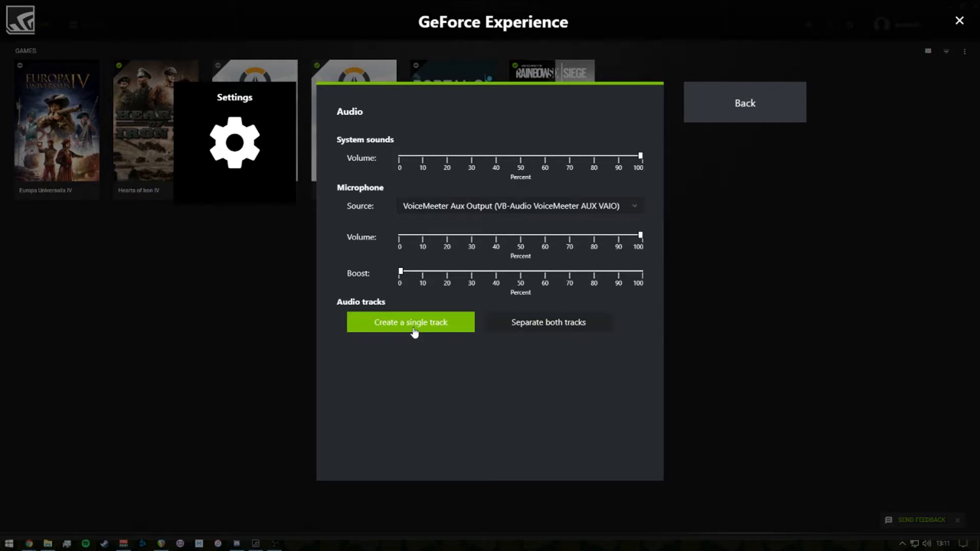
{"action": "left_click", "coordinate": [749, 107]}
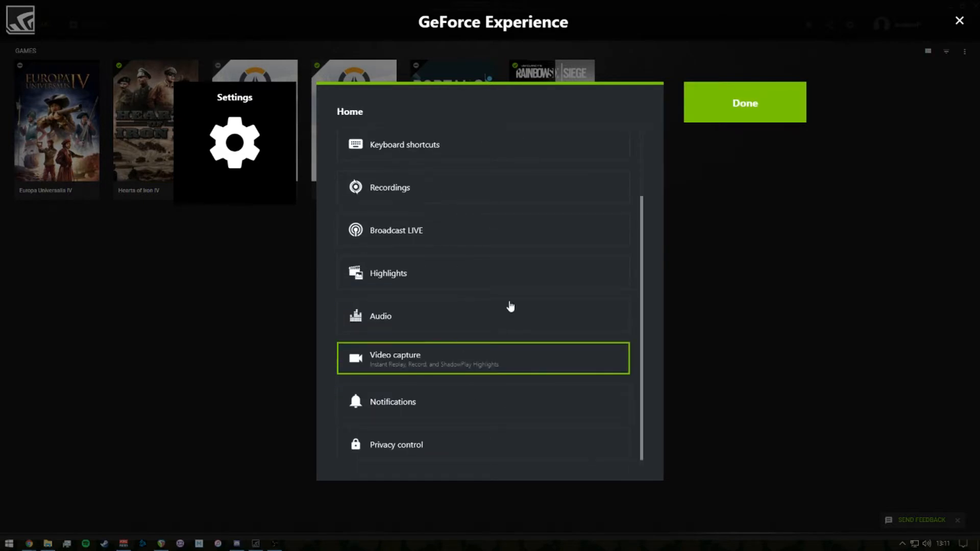
{"action": "scroll", "coordinate": [449, 358], "scroll_direction": "up", "scroll_amount": 2}
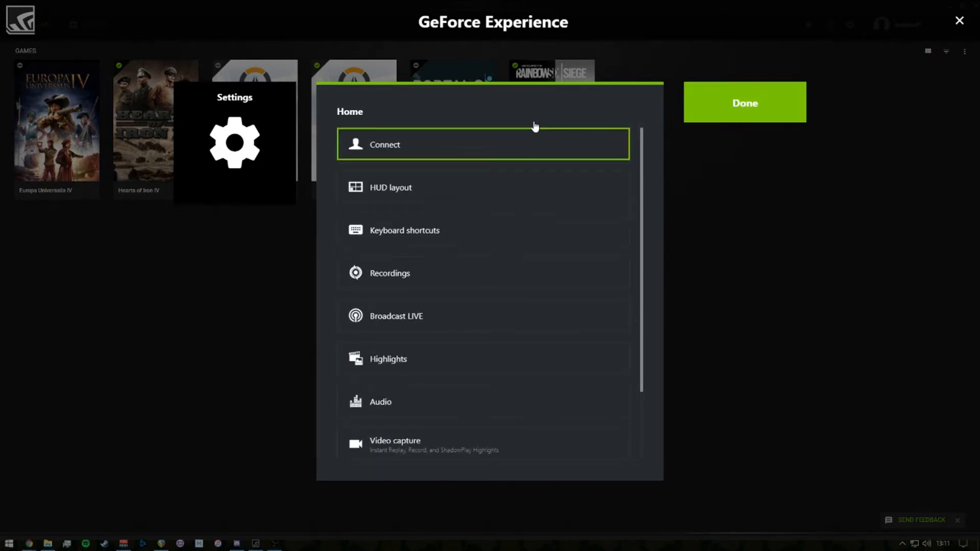
{"action": "left_click", "coordinate": [731, 107]}
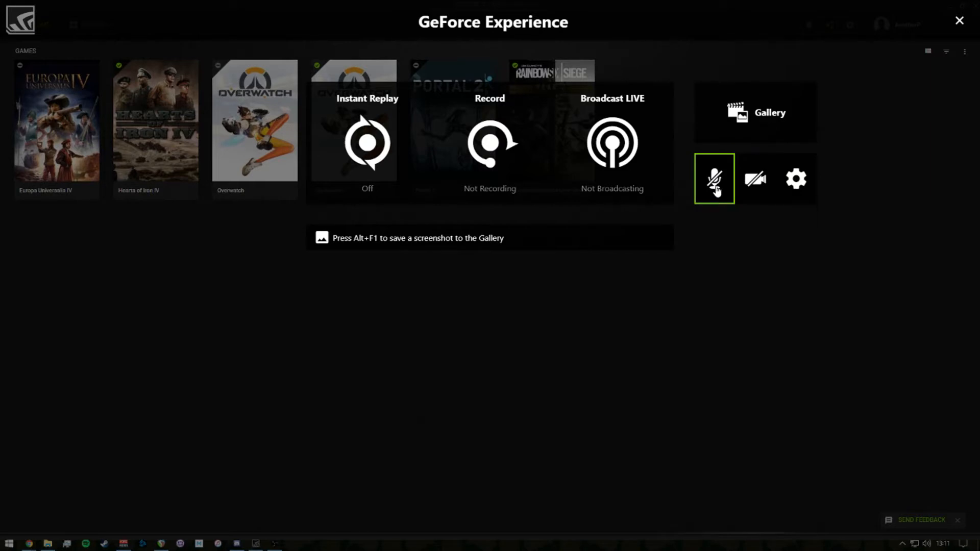
Review the microphone's audio settings without saving, and look at its Push-to-talk, Always on and Off modes.
{"action": "mouse_move", "coordinate": [715, 191]}
{"action": "left_click", "coordinate": [730, 284]}
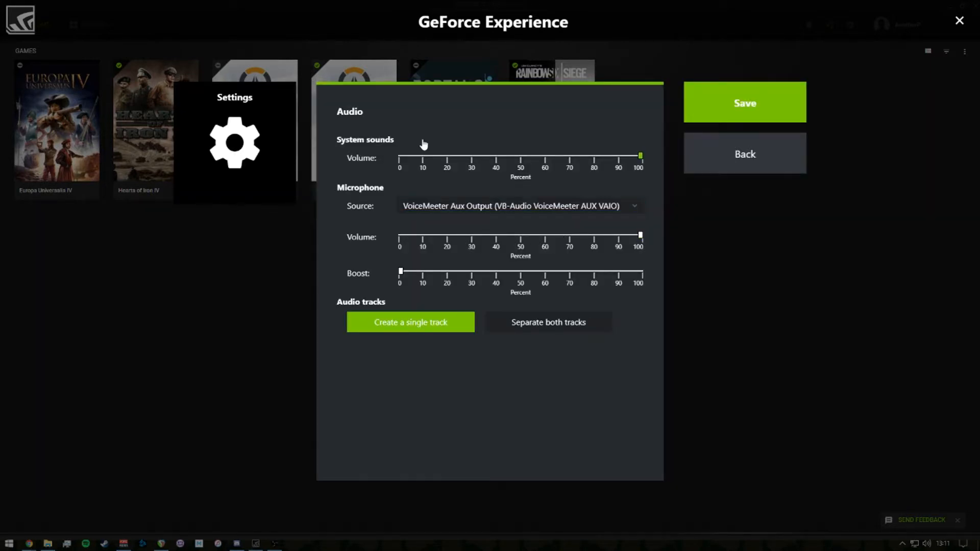
{"action": "left_click", "coordinate": [737, 164]}
{"action": "mouse_move", "coordinate": [714, 179]}
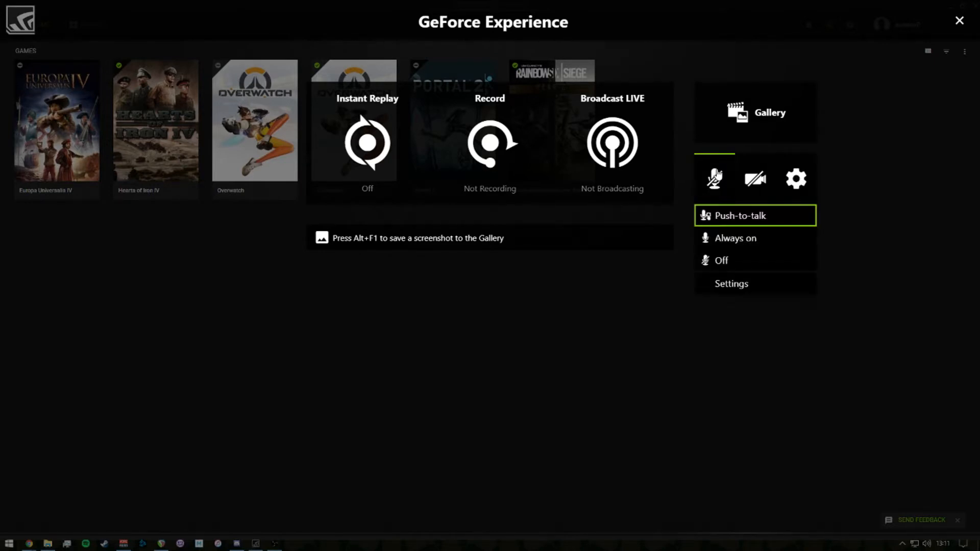
{"action": "left_click", "coordinate": [715, 243]}
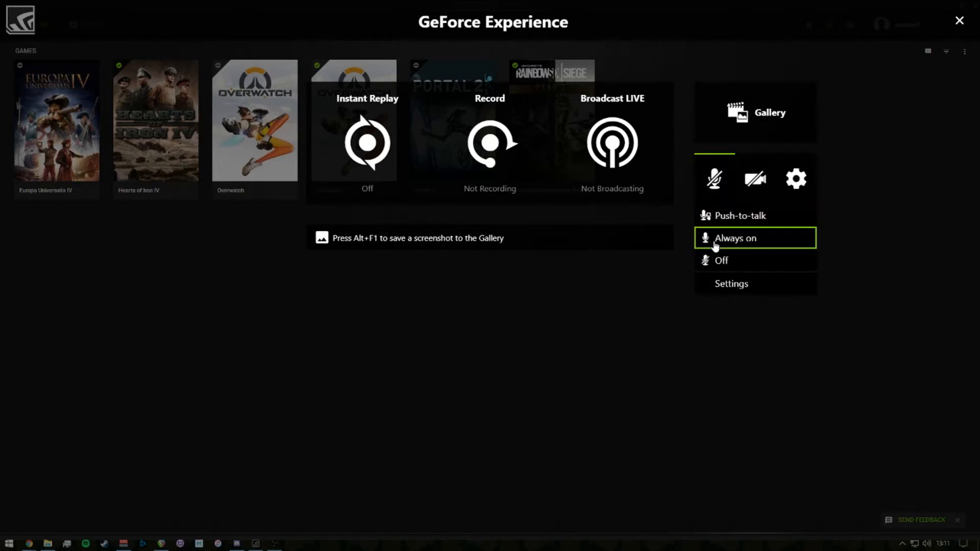
Turn on Instant Replay and try to save the recorded replay clip.
{"action": "mouse_move", "coordinate": [313, 109]}
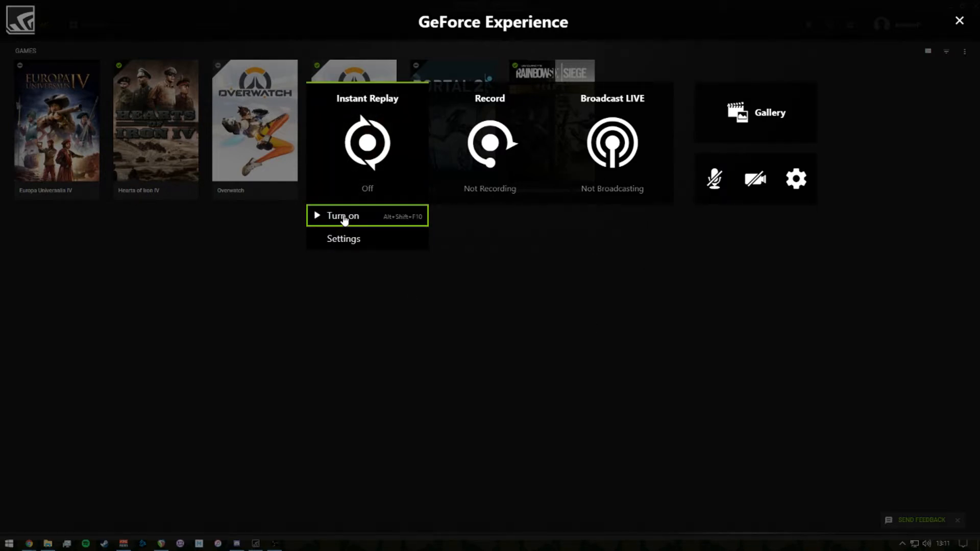
{"action": "left_click", "coordinate": [344, 217]}
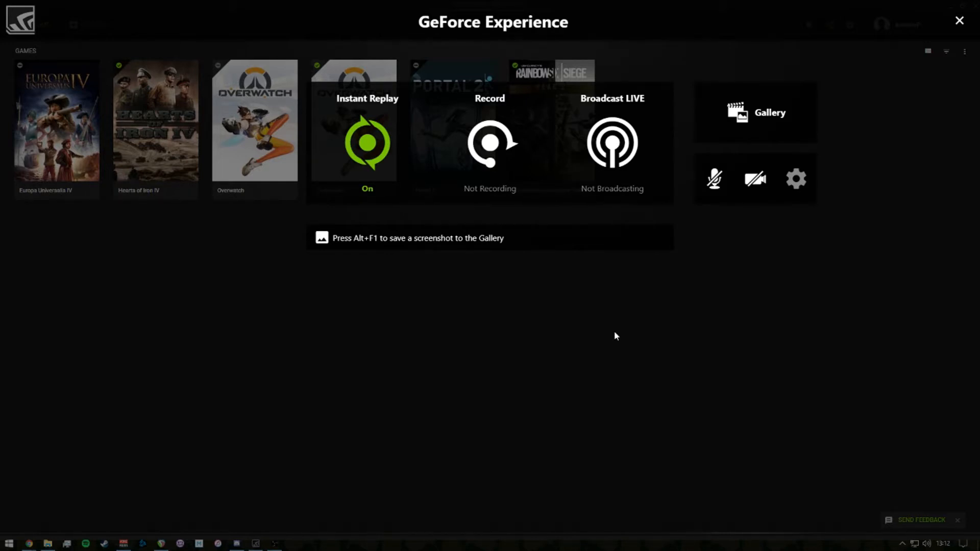
{"action": "key", "text": "alt+F10"}
{"action": "key", "text": "alt+F10"}
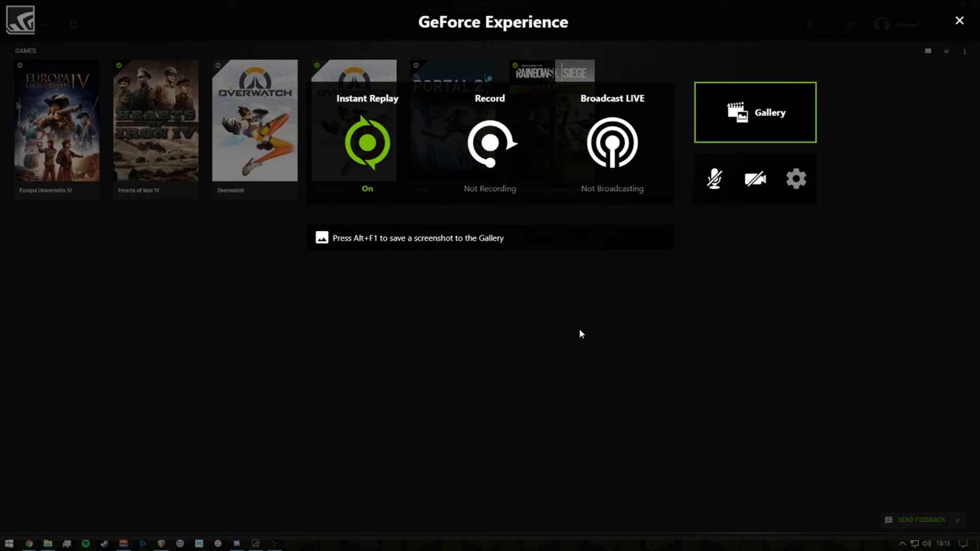
Start a manual recording and stop it again.
{"action": "left_click", "coordinate": [499, 169]}
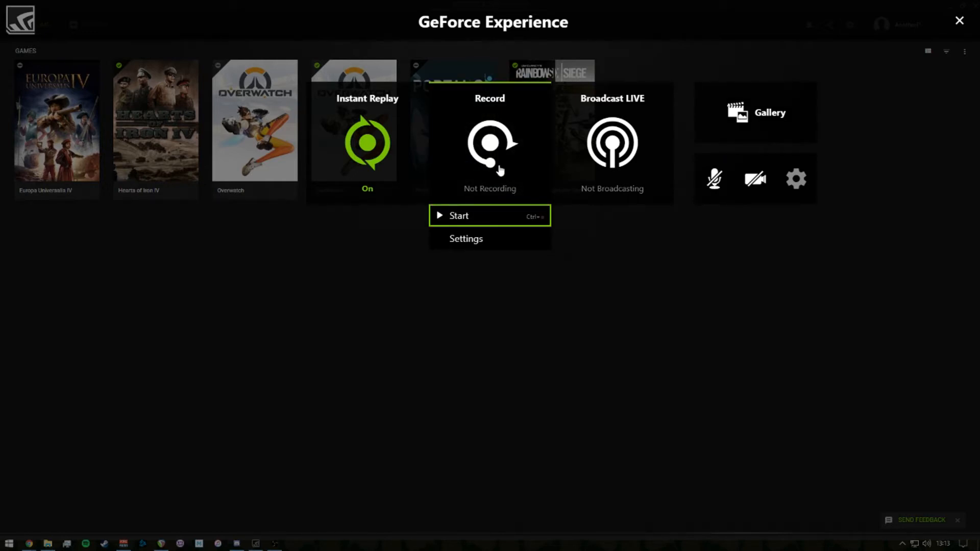
{"action": "left_click", "coordinate": [500, 170]}
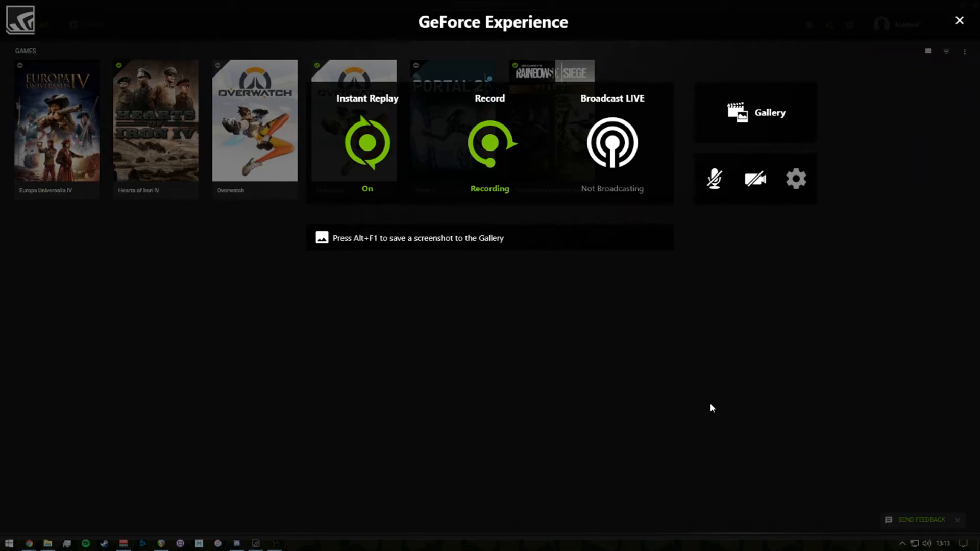
{"action": "key", "text": "alt+F9"}
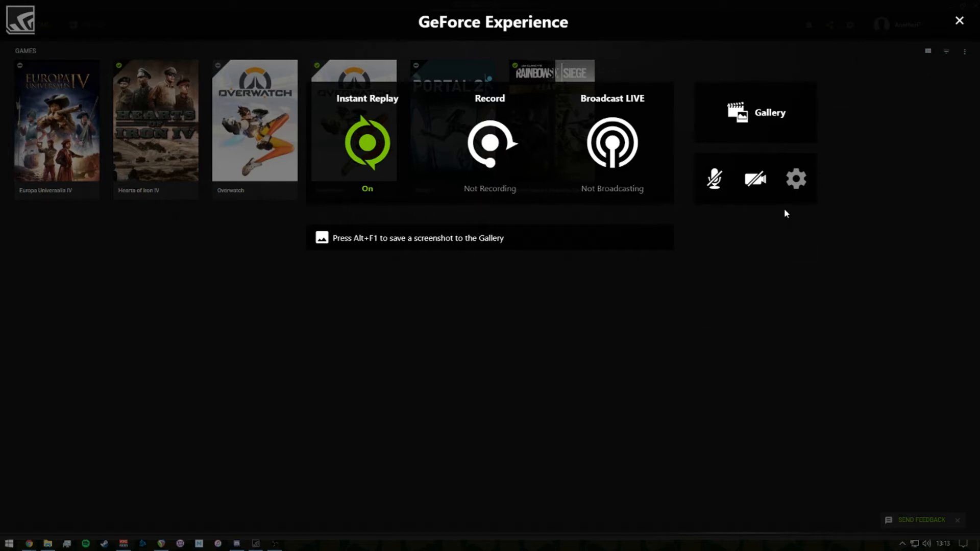
Turn off Instant Replay.
{"action": "left_click", "coordinate": [367, 163]}
{"action": "left_click", "coordinate": [347, 217]}
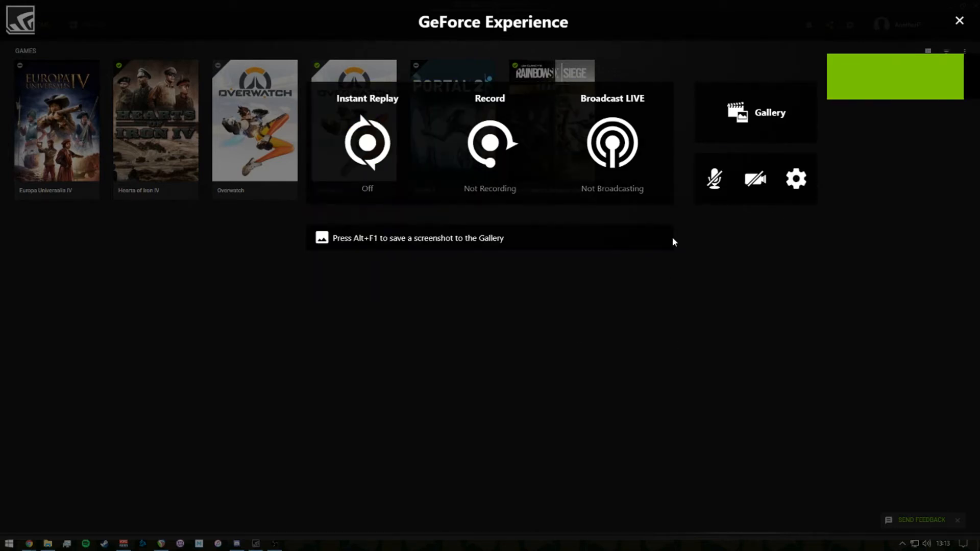
Try the HUD layout's status indicator in other screen corners, then return it to the lower-right corner and leave the settings.
{"action": "left_click", "coordinate": [803, 196]}
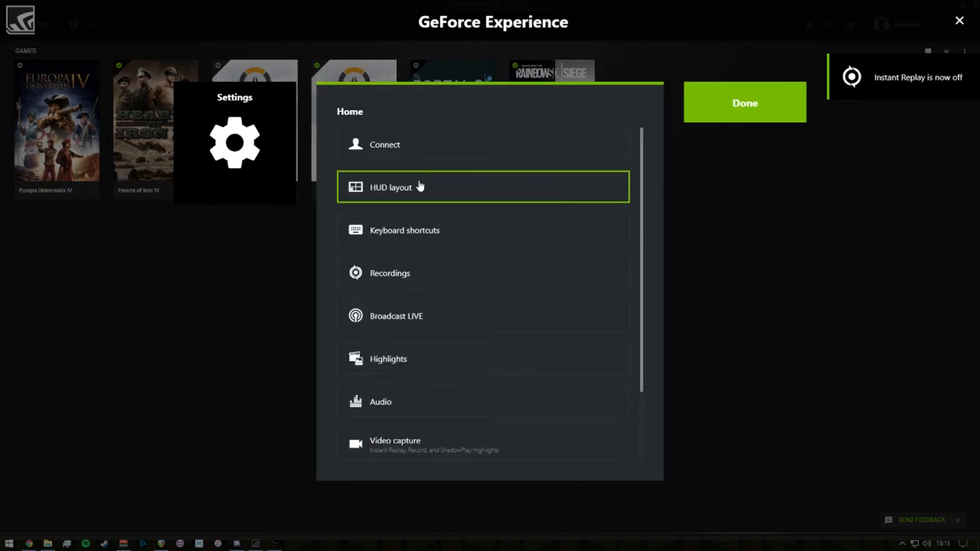
{"action": "left_click", "coordinate": [380, 198]}
{"action": "left_click", "coordinate": [369, 176]}
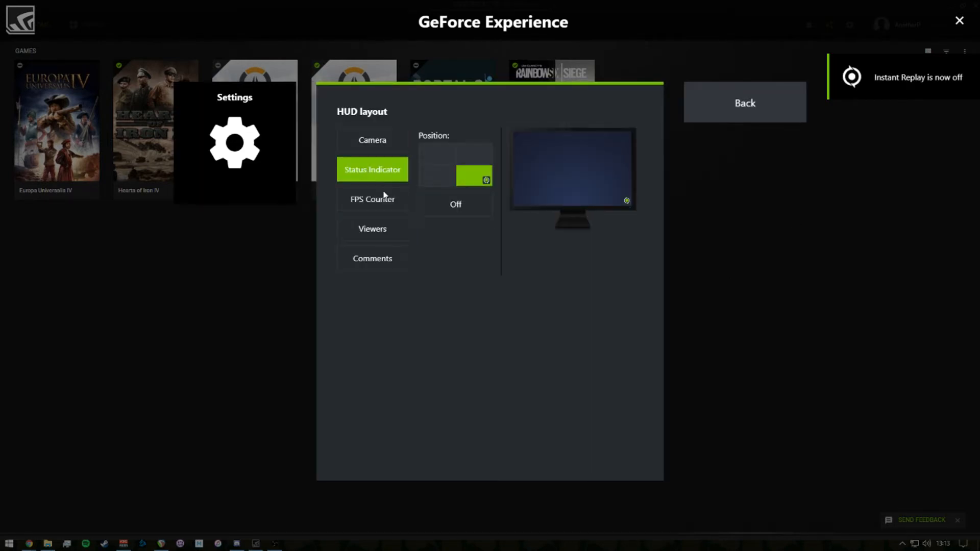
{"action": "left_click", "coordinate": [437, 176]}
{"action": "left_click", "coordinate": [429, 154]}
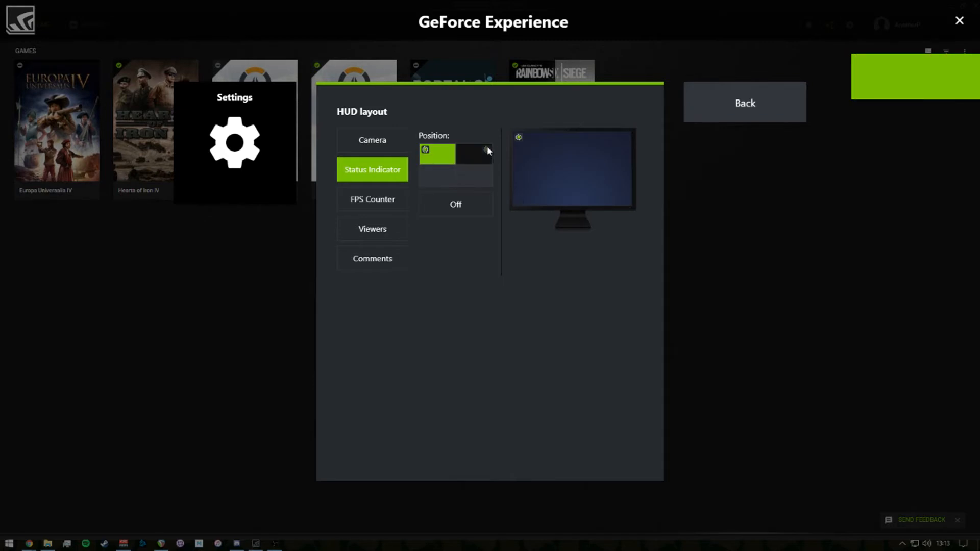
{"action": "left_click", "coordinate": [485, 149]}
{"action": "left_click", "coordinate": [478, 182]}
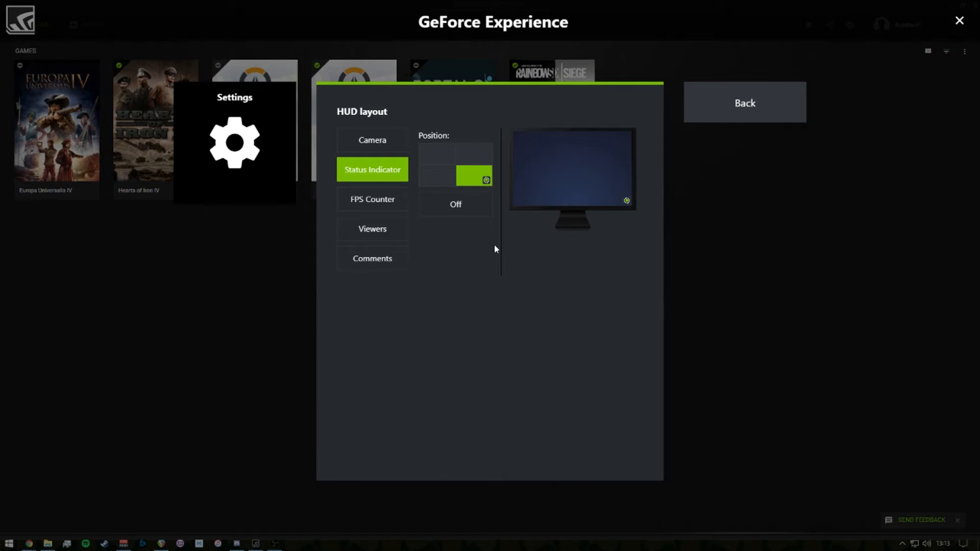
{"action": "left_click", "coordinate": [761, 108]}
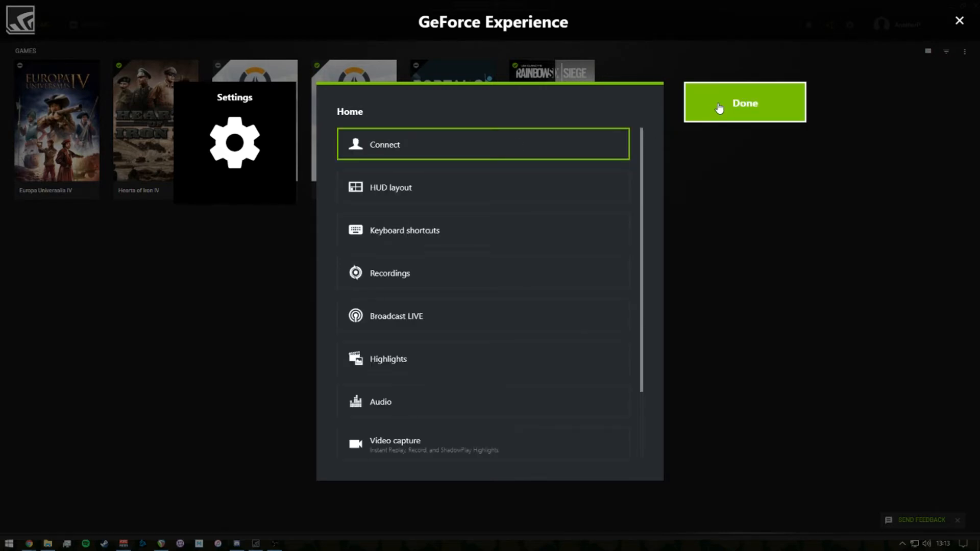
{"action": "left_click", "coordinate": [720, 108]}
Turn on Instant Replay and close the overlay.
{"action": "left_click", "coordinate": [359, 164]}
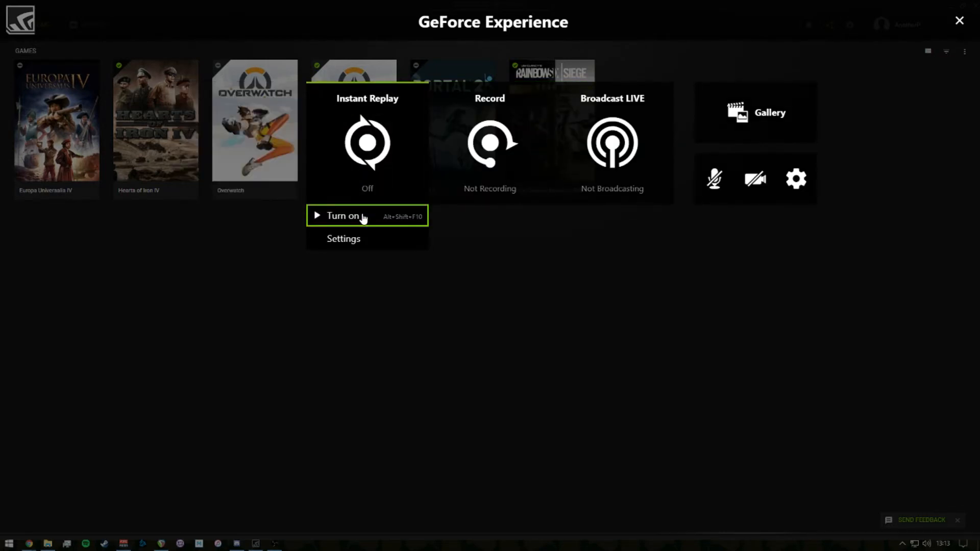
{"action": "left_click", "coordinate": [364, 218]}
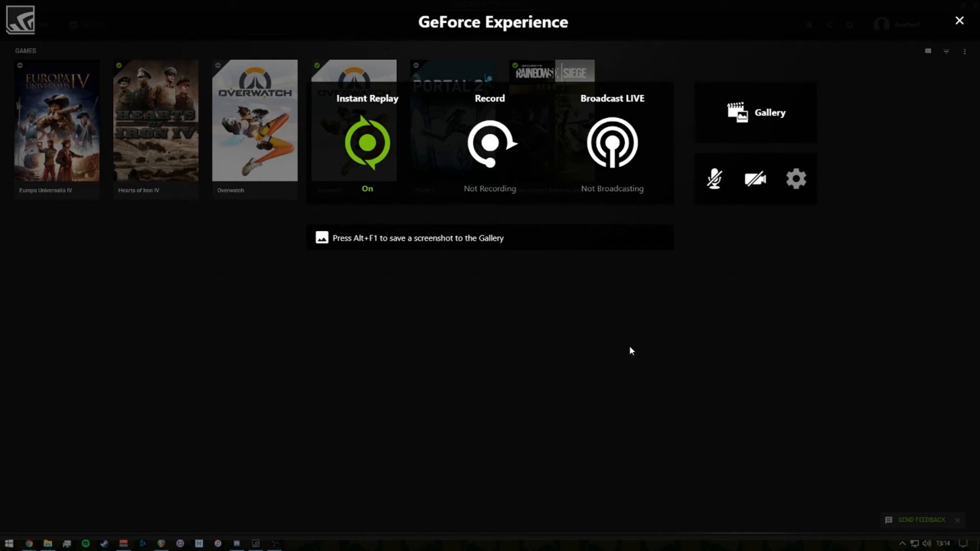
{"action": "left_click", "coordinate": [959, 20]}
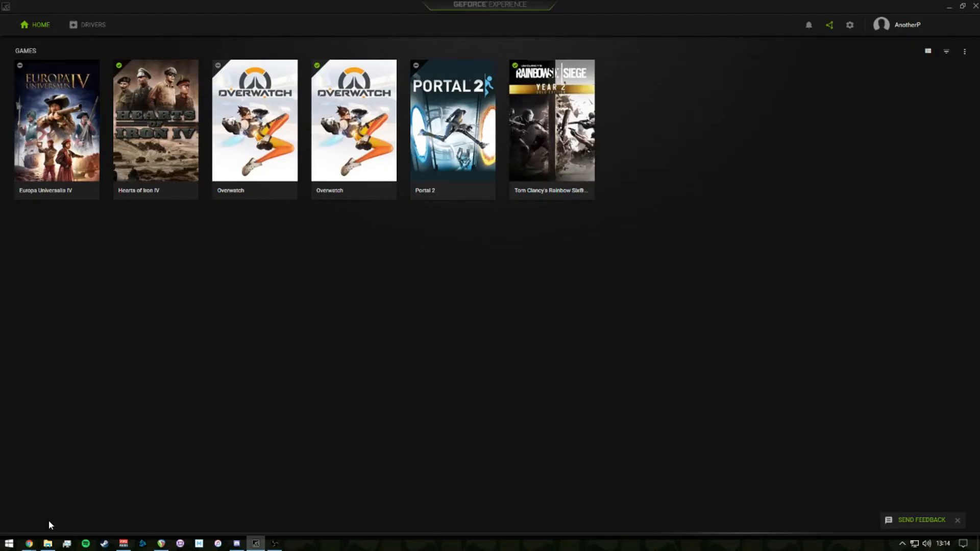
Switch to File Explorer, look at the game folders in D:\Shadowplay, and browse the recordings in the Overwatch folder.
{"action": "left_click", "coordinate": [48, 544]}
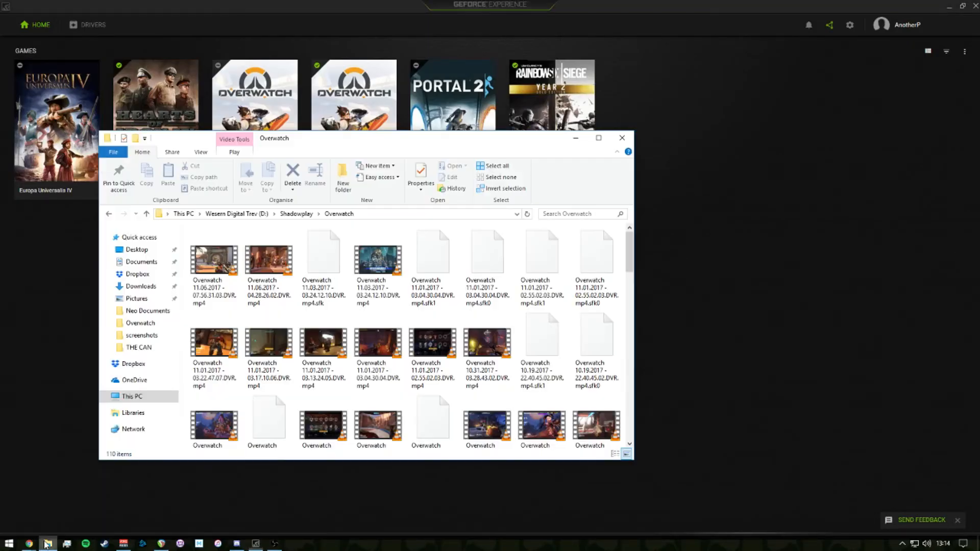
{"action": "left_click", "coordinate": [295, 214]}
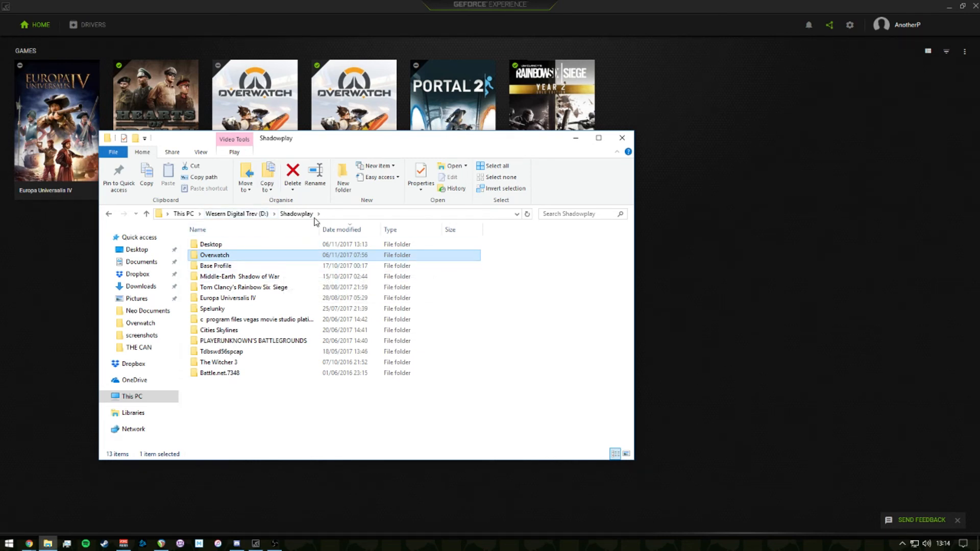
{"action": "left_click", "coordinate": [481, 427]}
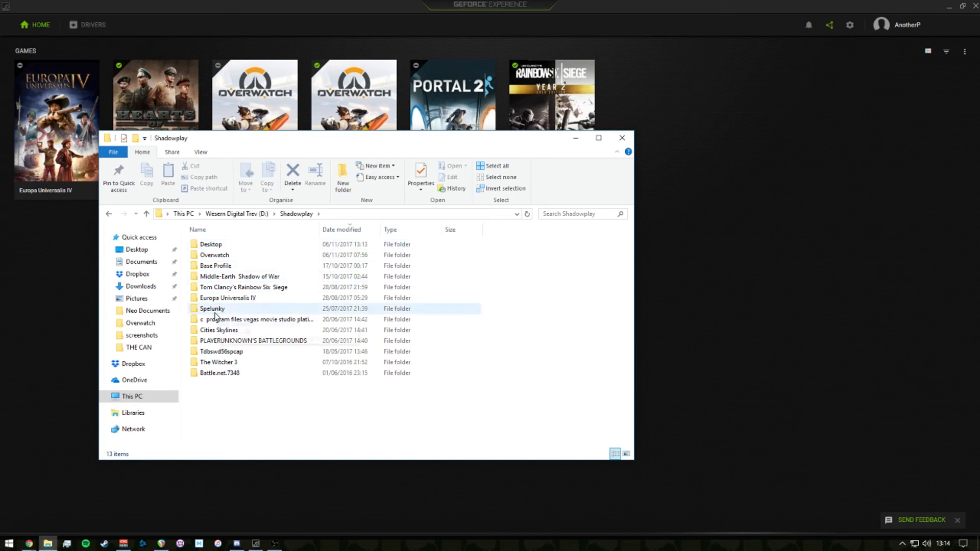
{"action": "double_click", "coordinate": [218, 257]}
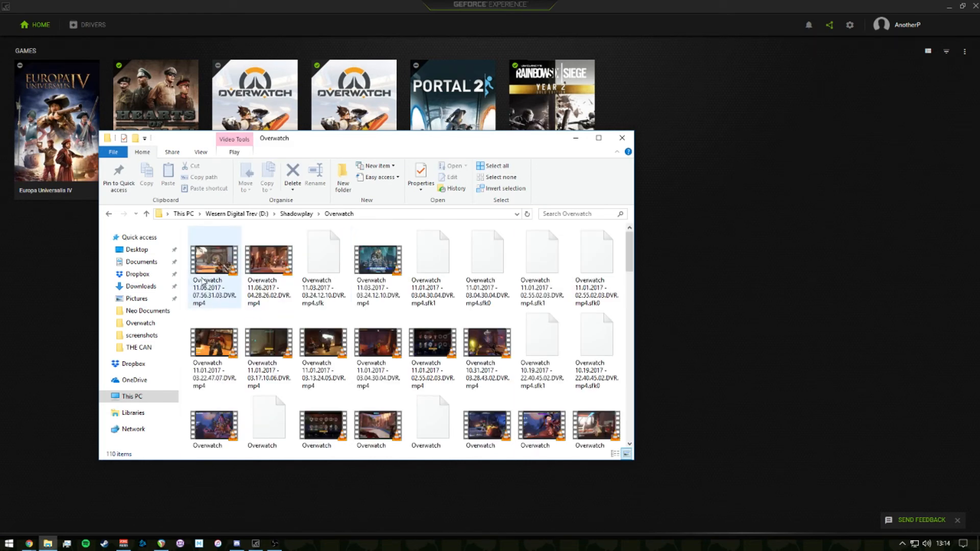
{"action": "scroll", "coordinate": [207, 306], "scroll_direction": "down", "scroll_amount": 2}
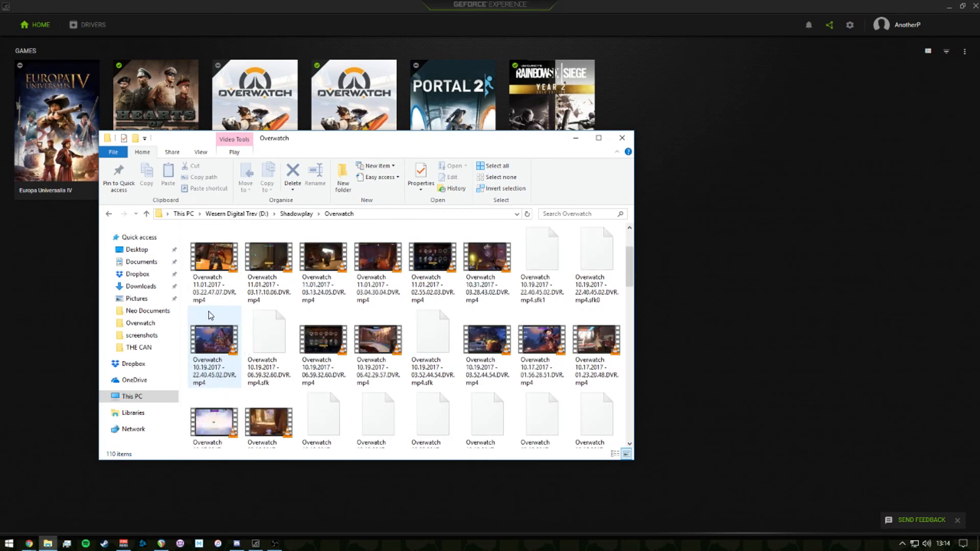
{"action": "scroll", "coordinate": [209, 315], "scroll_direction": "up", "scroll_amount": 2}
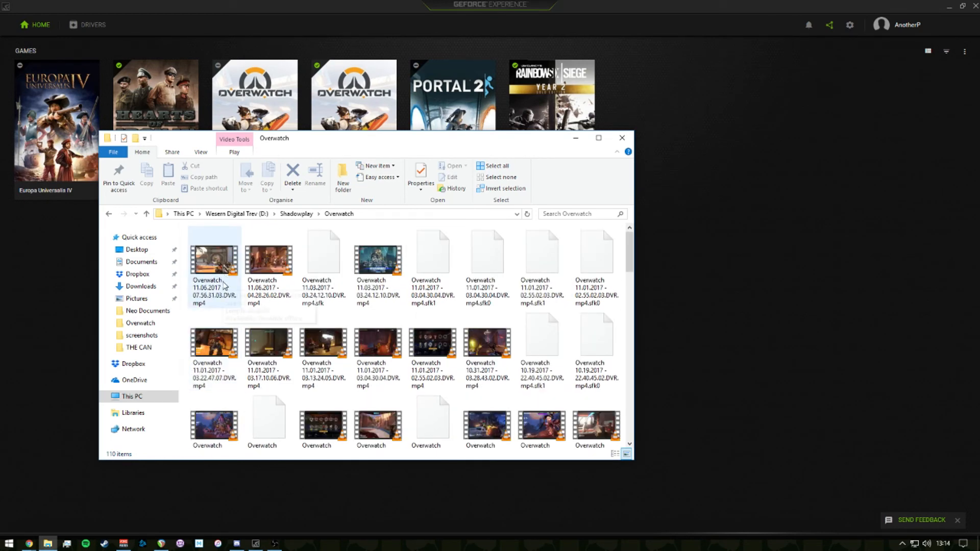
Check the file size of Overwatch 11.06.2017 - 07.56.31.03.DVR.mp4 in its properties.
{"action": "left_click", "coordinate": [211, 280]}
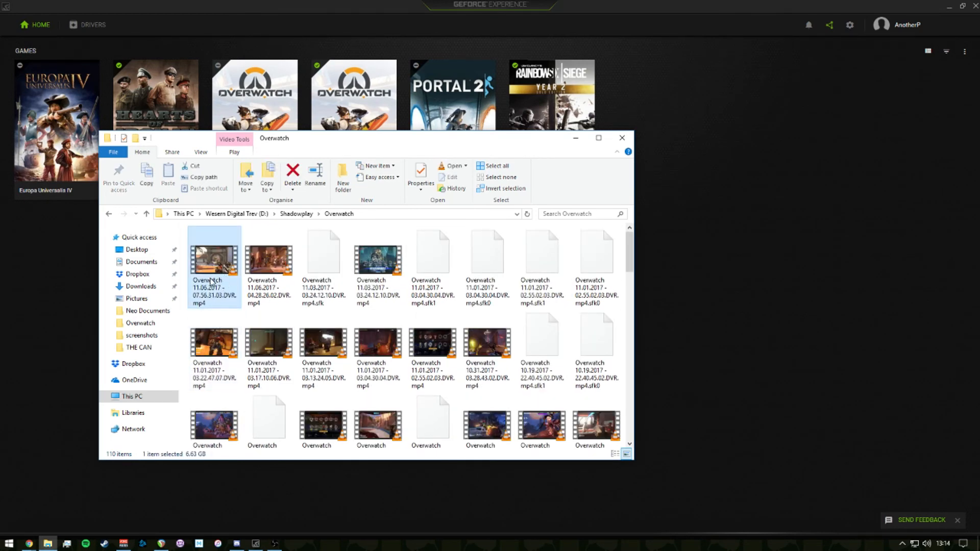
{"action": "right_click", "coordinate": [210, 280]}
{"action": "left_click", "coordinate": [219, 270]}
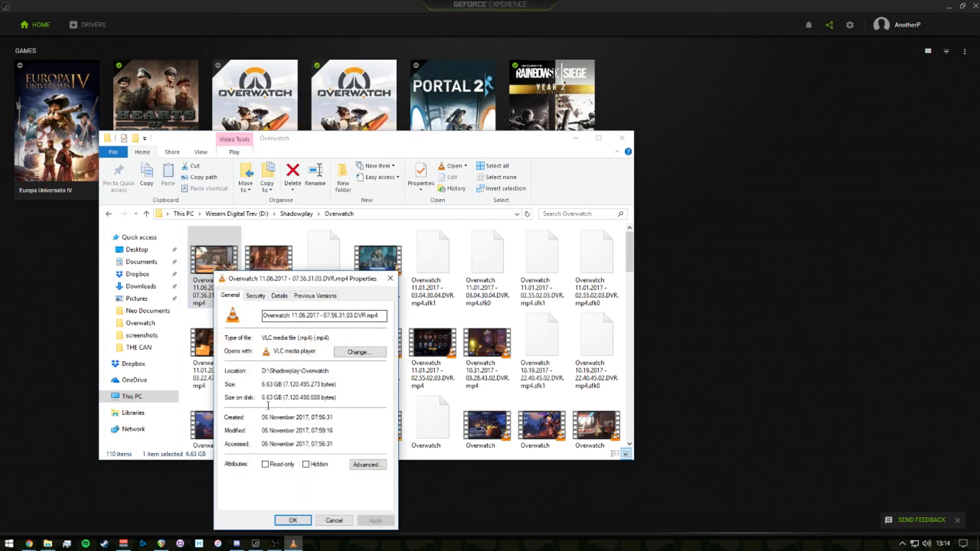
{"action": "left_click_drag", "start_coordinate": [262, 384], "coordinate": [282, 383]}
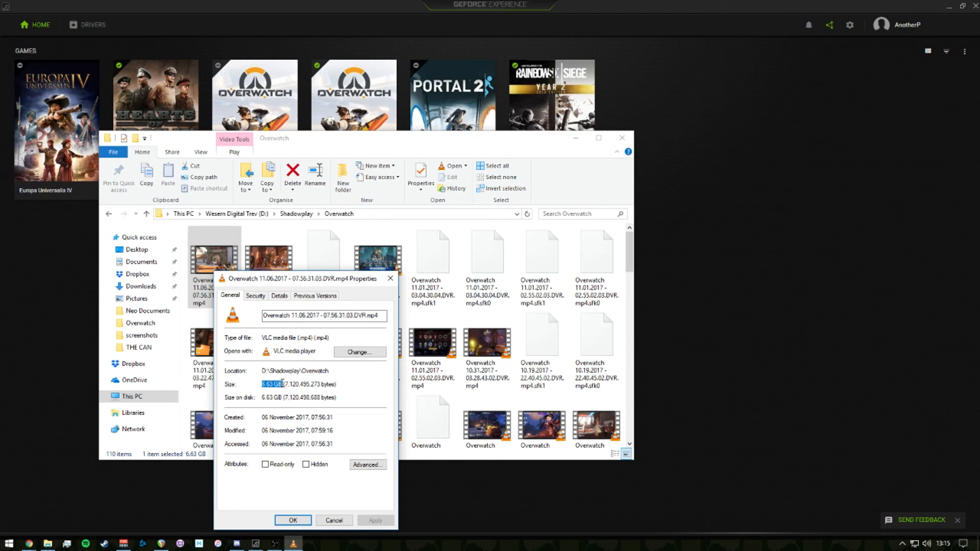
{"action": "left_click", "coordinate": [390, 278]}
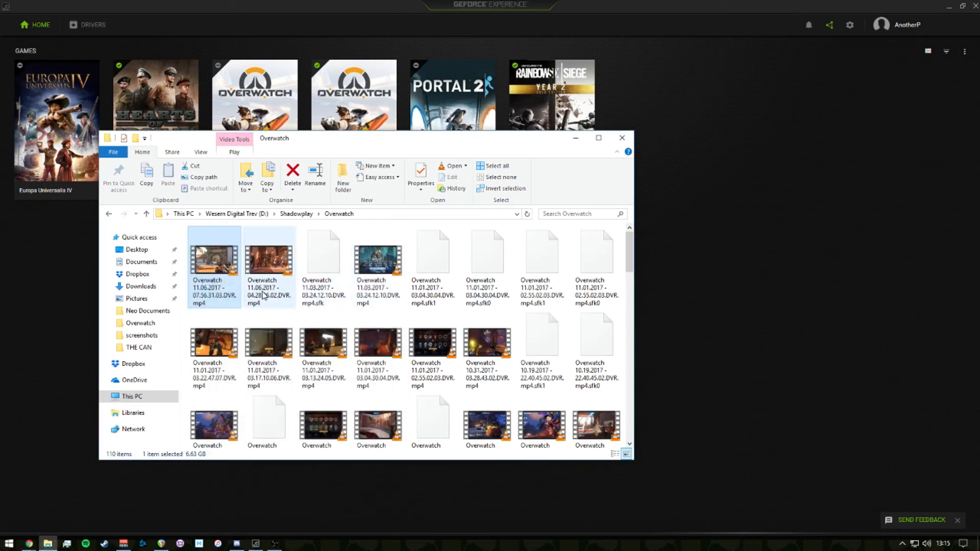
Check the file size of Overwatch 11.01.2017 - 02.55.02.03.DVR.mp4 in its properties, and close File Explorer.
{"action": "left_click", "coordinate": [432, 352]}
{"action": "right_click", "coordinate": [416, 376]}
{"action": "left_click", "coordinate": [438, 360]}
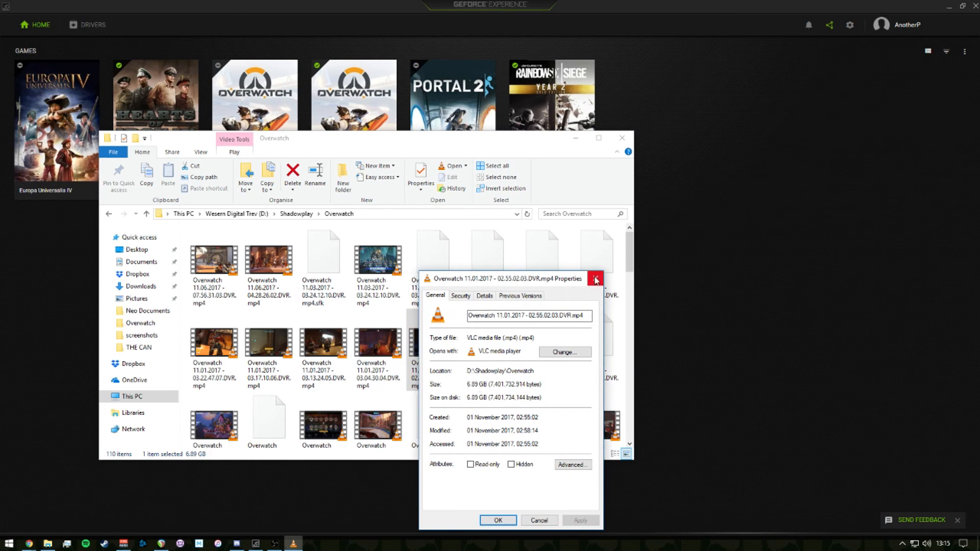
{"action": "left_click", "coordinate": [595, 279]}
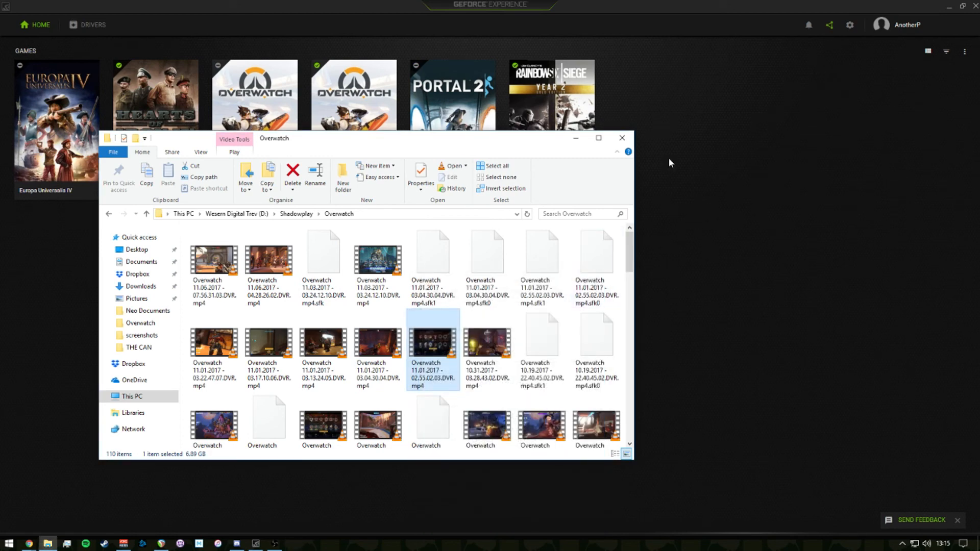
{"action": "left_click", "coordinate": [619, 137]}
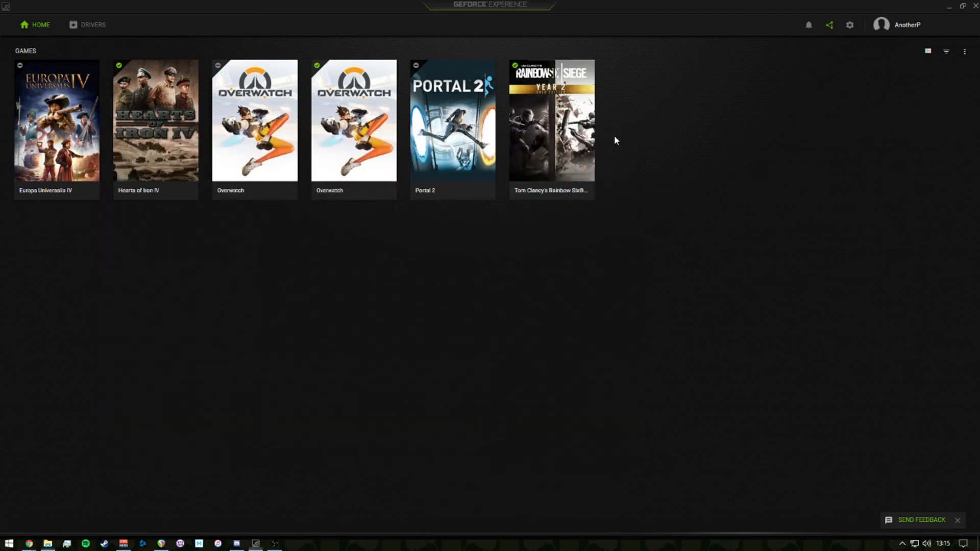
Reopen the in-game overlay to look at the options offered for Instant Replay, and close the overlay.
{"action": "left_click", "coordinate": [829, 28]}
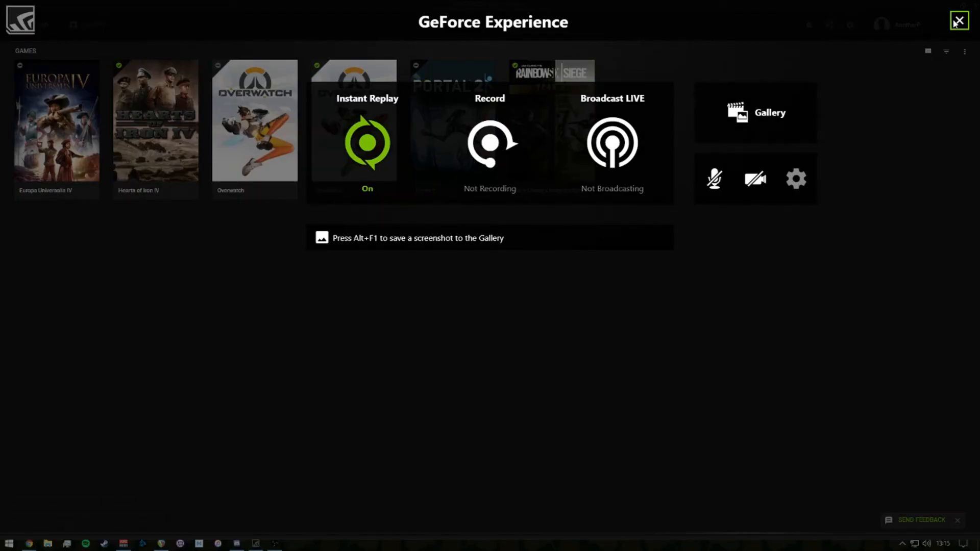
{"action": "left_click", "coordinate": [956, 17]}
{"action": "left_click", "coordinate": [830, 29]}
{"action": "left_click", "coordinate": [375, 137]}
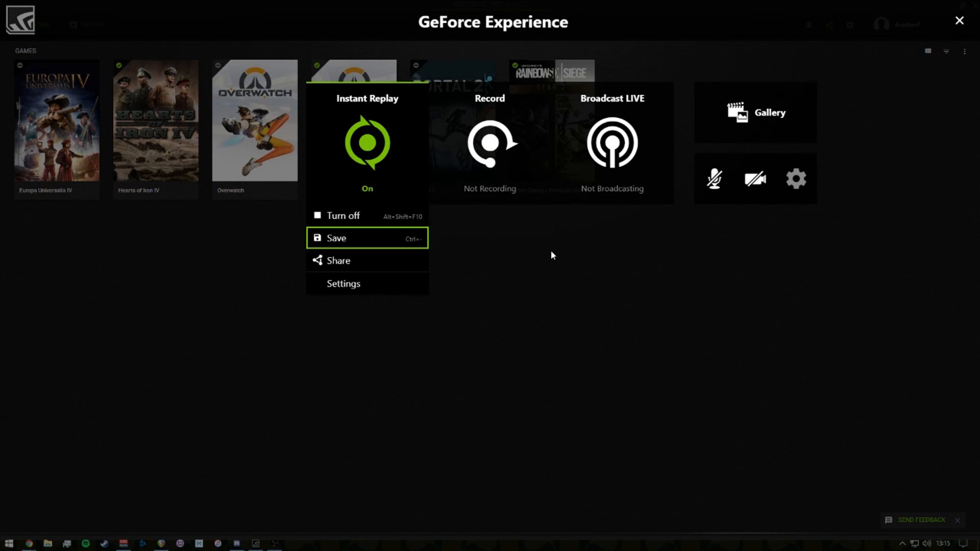
{"action": "left_click", "coordinate": [579, 277]}
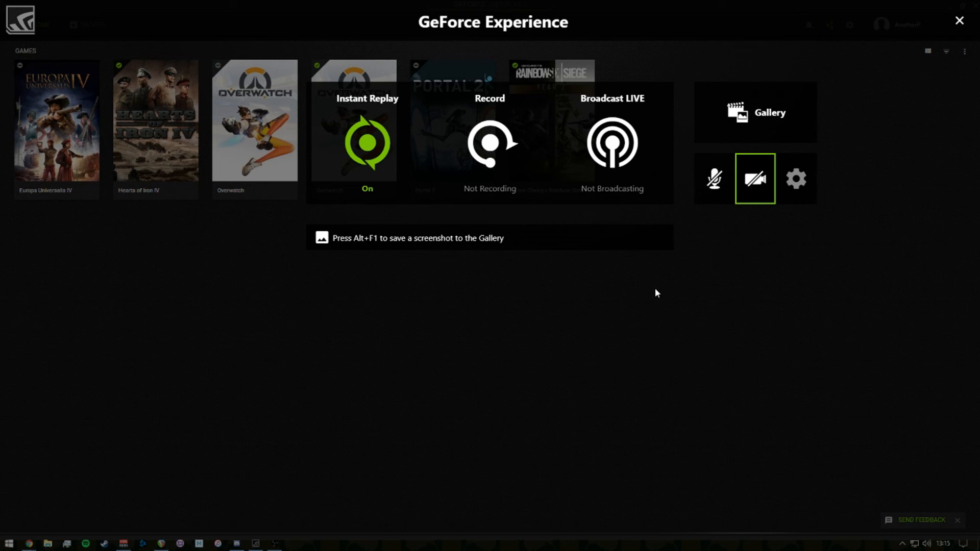
{"action": "left_click", "coordinate": [961, 22]}
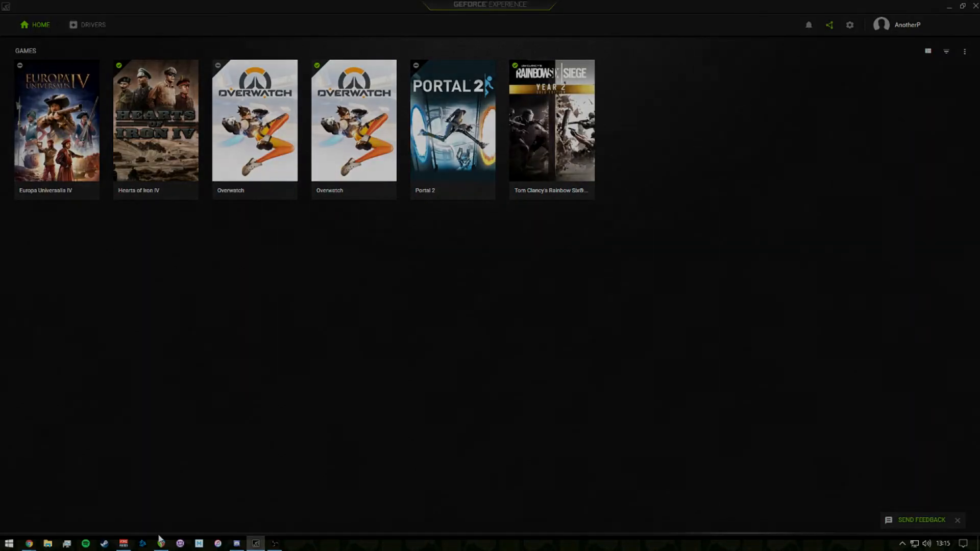